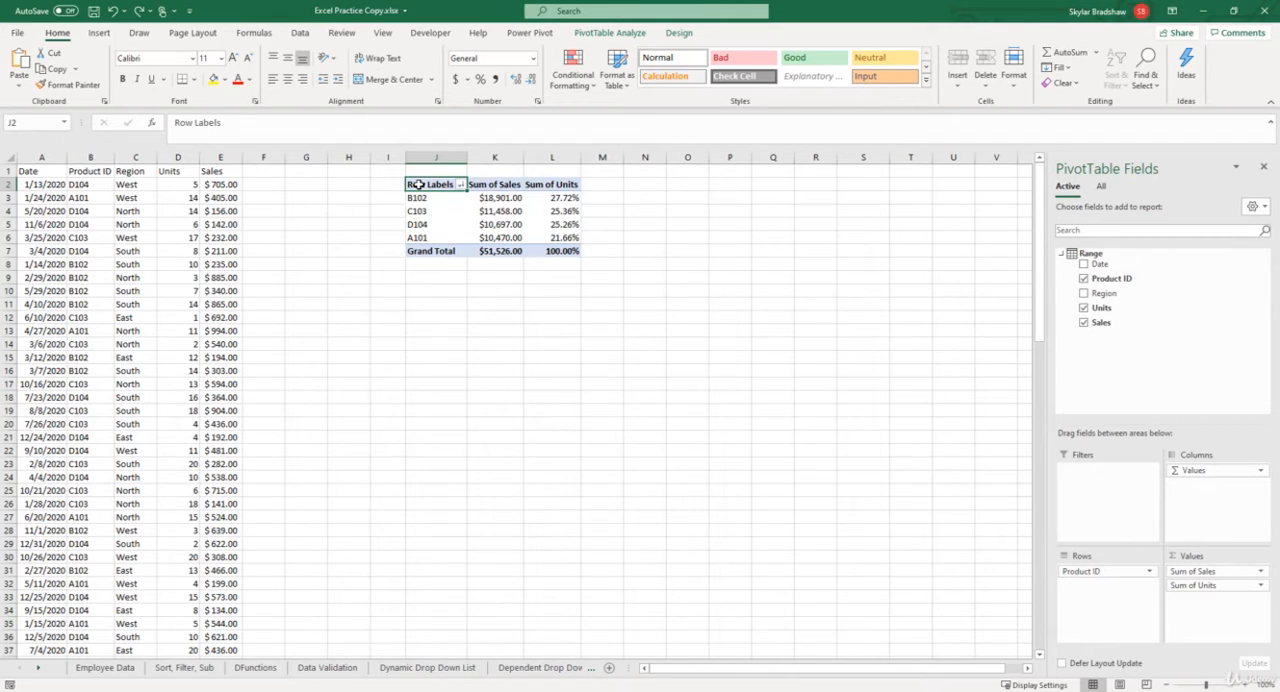
# Add the Date field to the pivot table grouped by month and remove the Units field.
pyautogui.click(1084, 264)
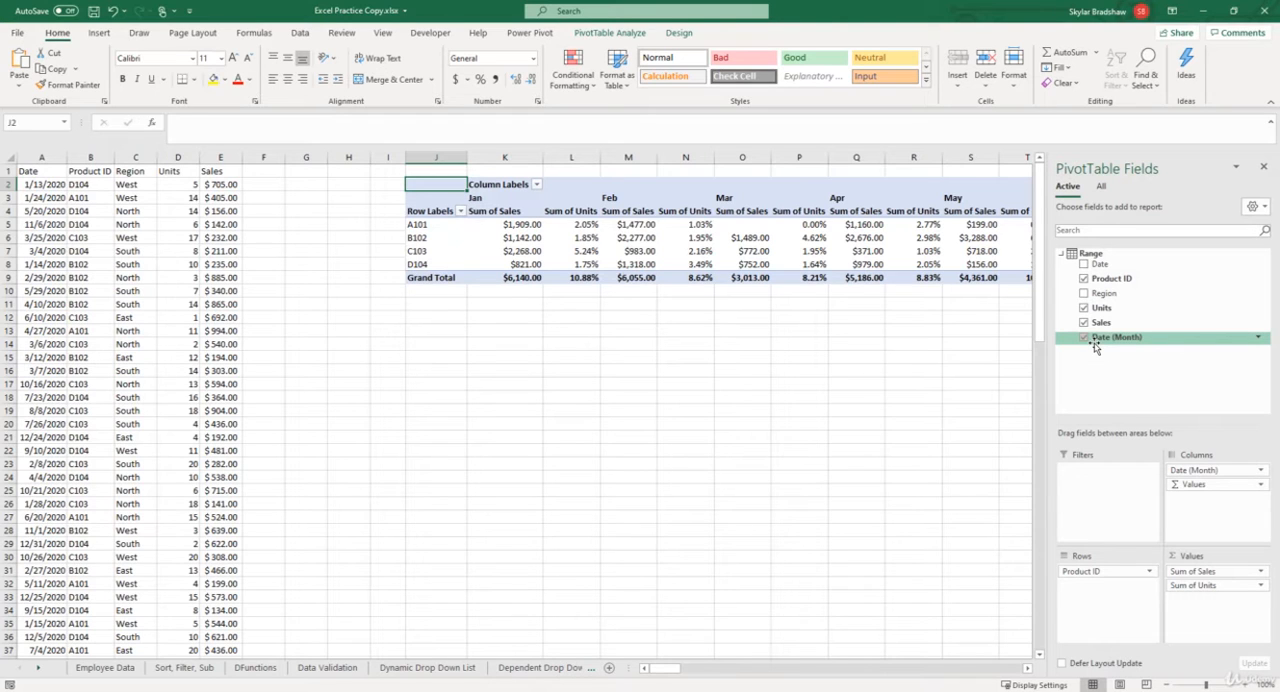
pyautogui.click(1084, 308)
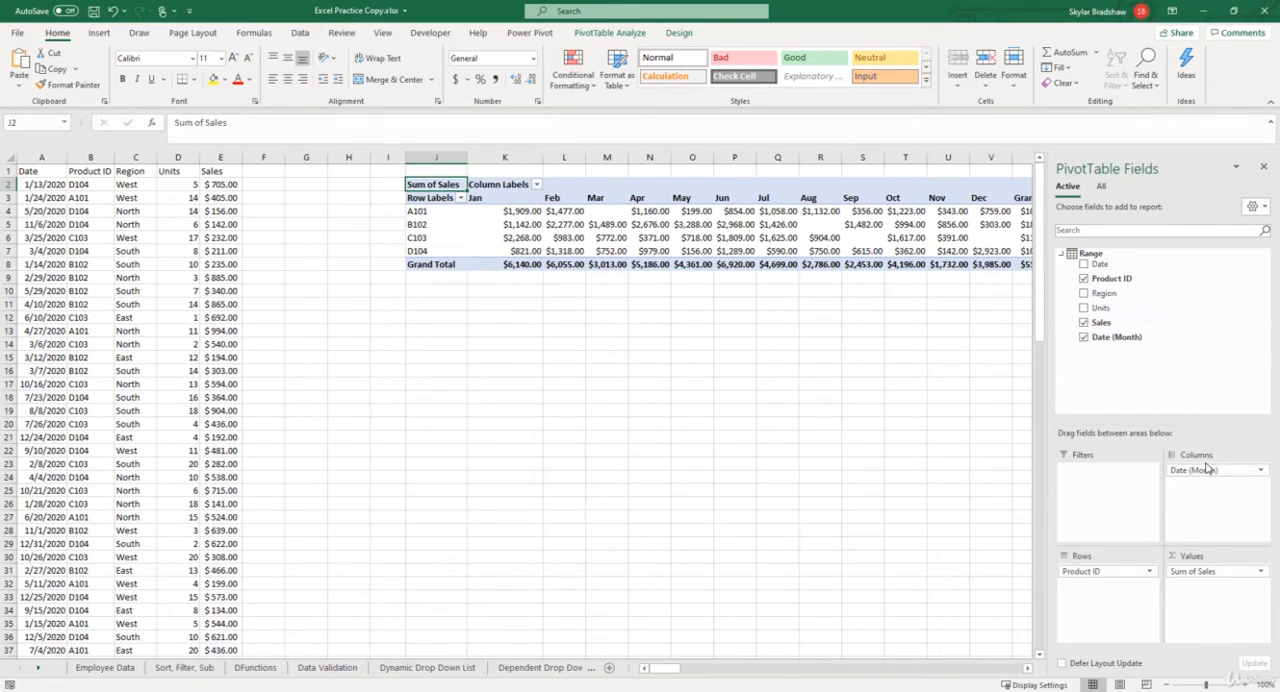
# Rearrange the pivot table with Date (Month) as the row field and Product ID as the column field.
pyautogui.moveTo(1206, 470); pyautogui.dragTo(1097, 580)
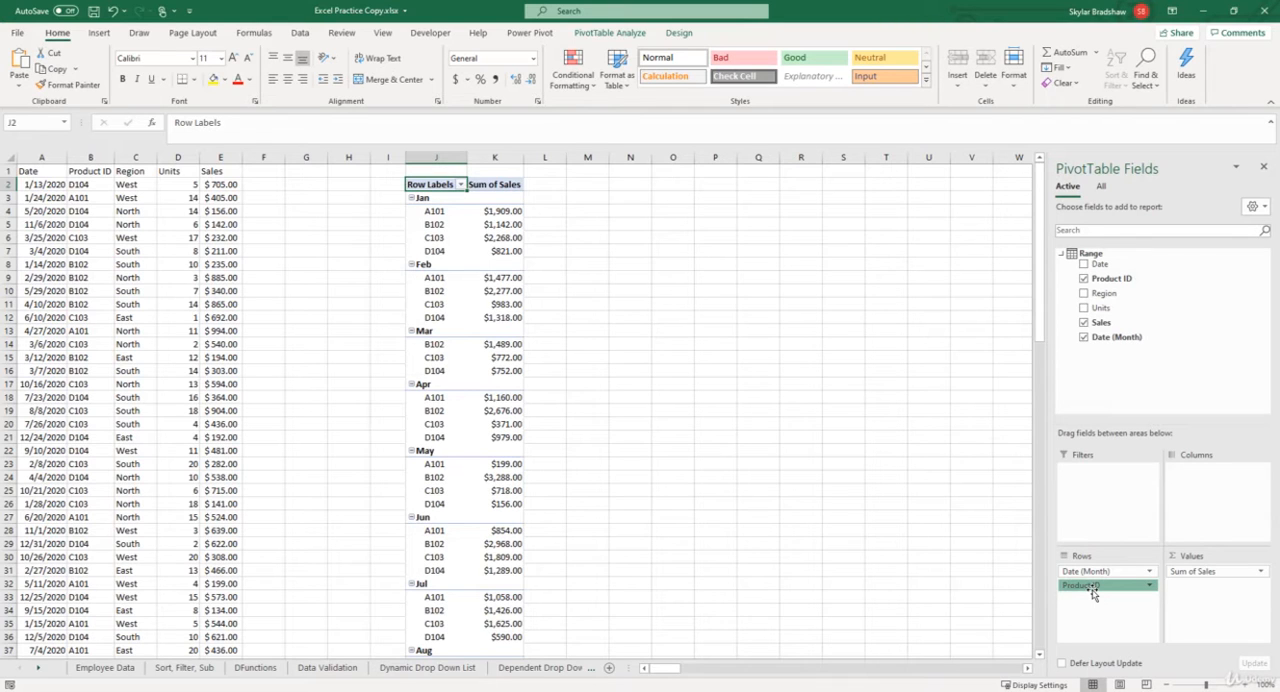
pyautogui.moveTo(1093, 592); pyautogui.dragTo(1209, 487)
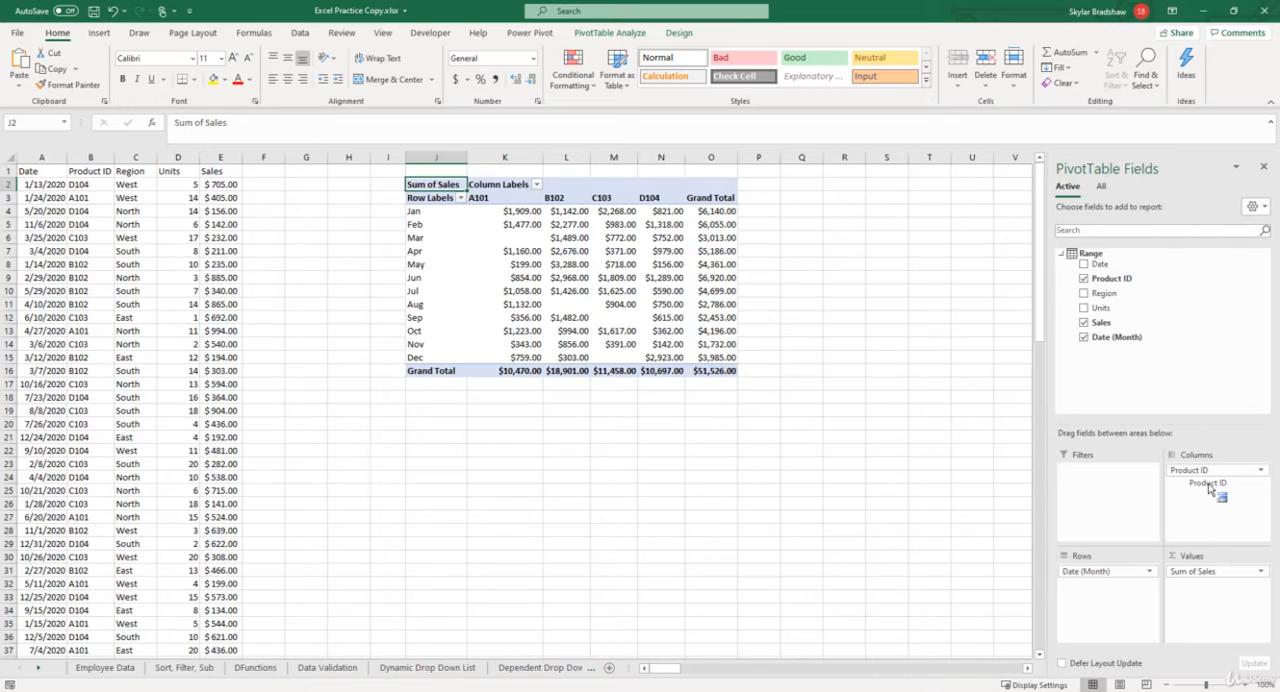
pyautogui.moveTo(1208, 486); pyautogui.dragTo(1194, 478)
pyautogui.moveTo(660, 213)
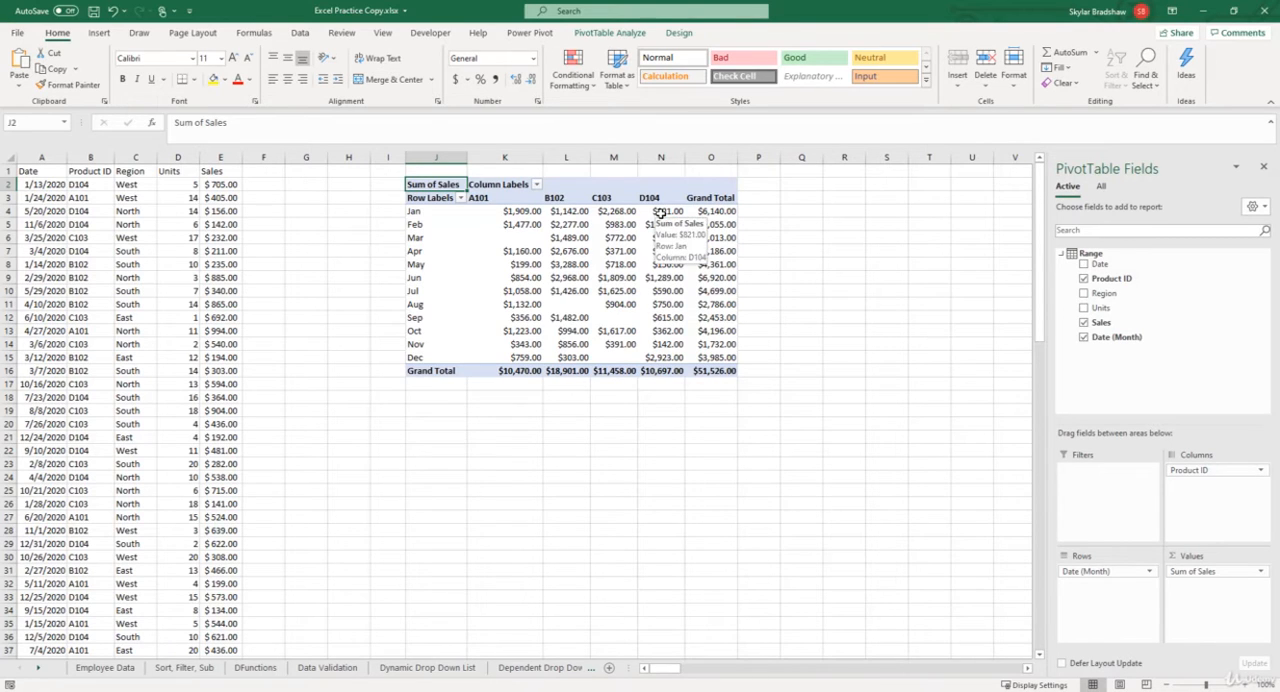
pyautogui.moveTo(707, 213)
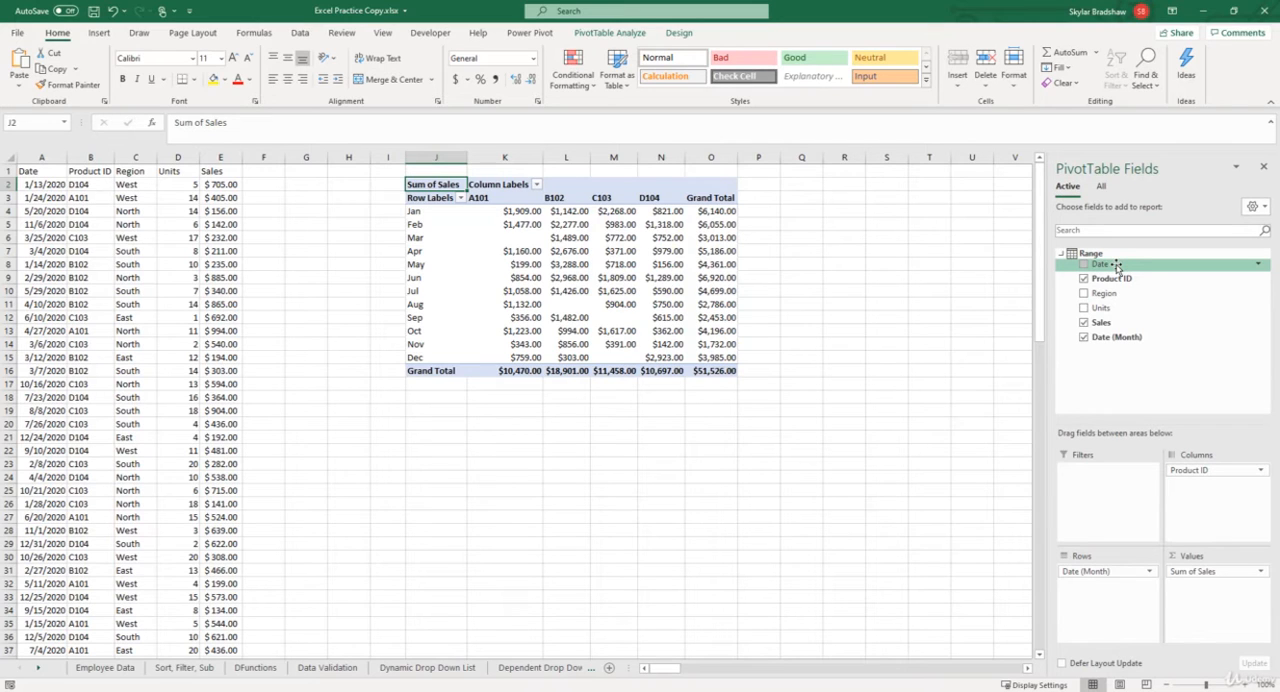
# Replace Date (Month) with the individual Date field in the pivot table rows.
pyautogui.moveTo(1117, 266); pyautogui.dragTo(1105, 570)
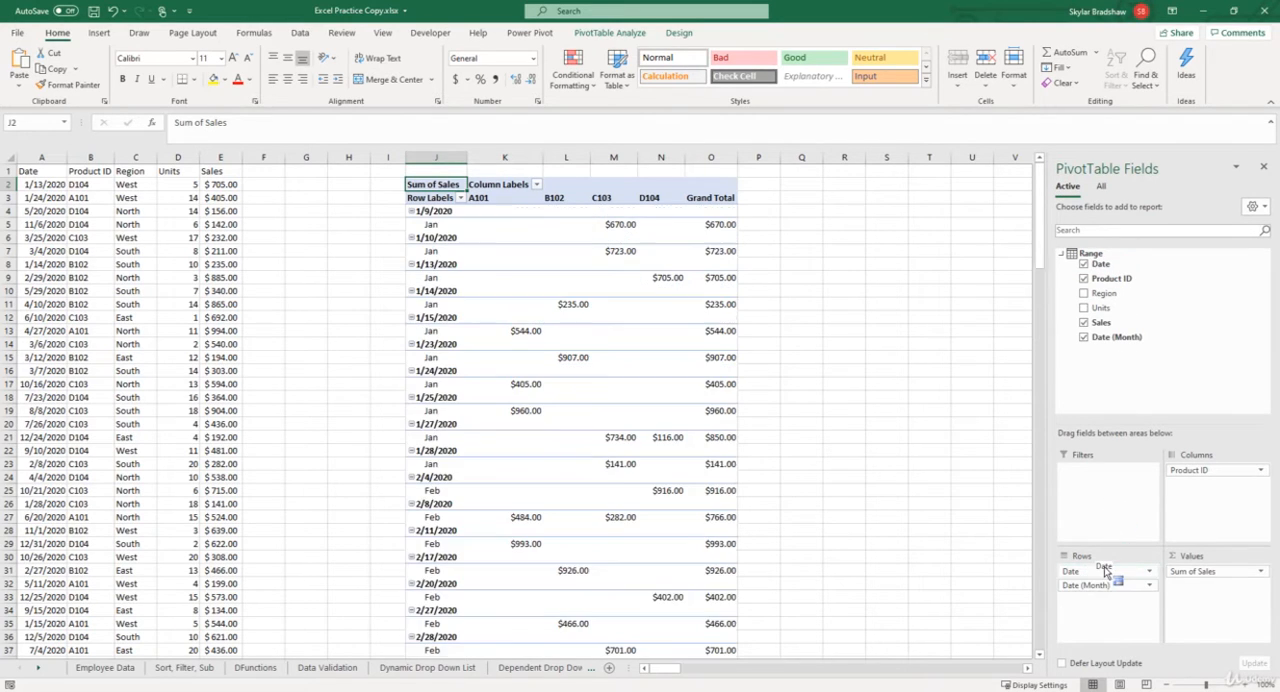
pyautogui.click(1084, 340)
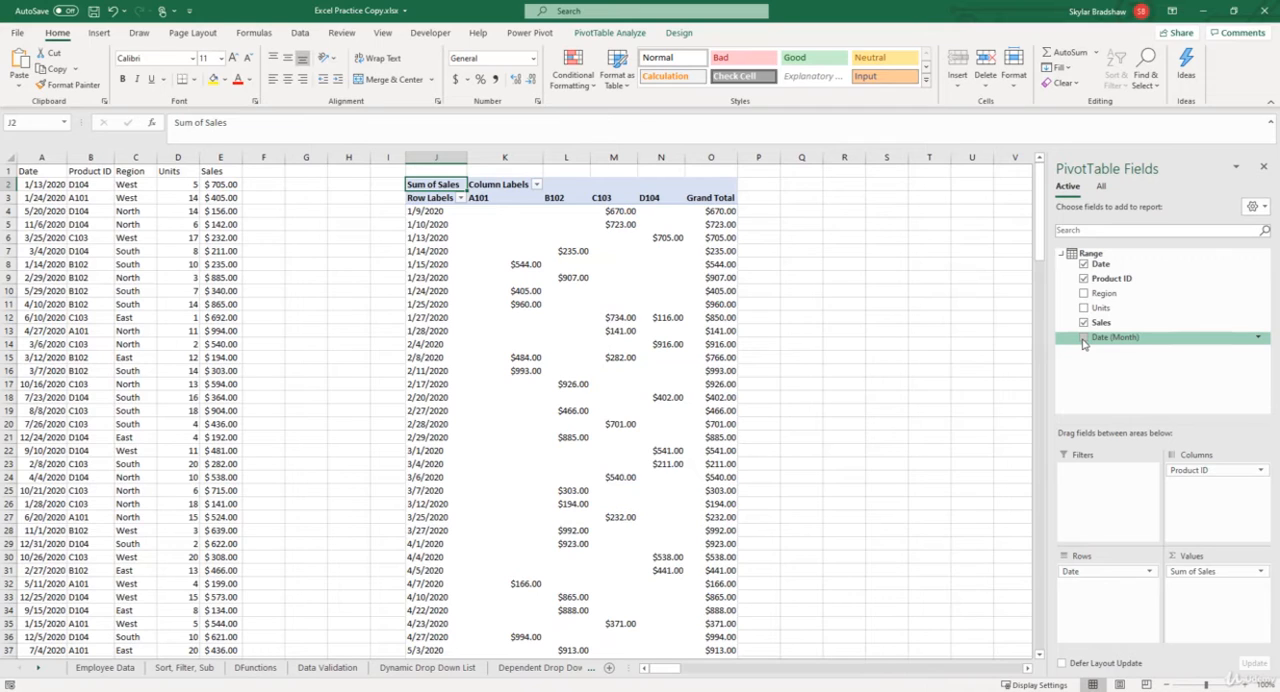
# Group the dates in the pivot table's row labels by Months.
pyautogui.click(436, 278)
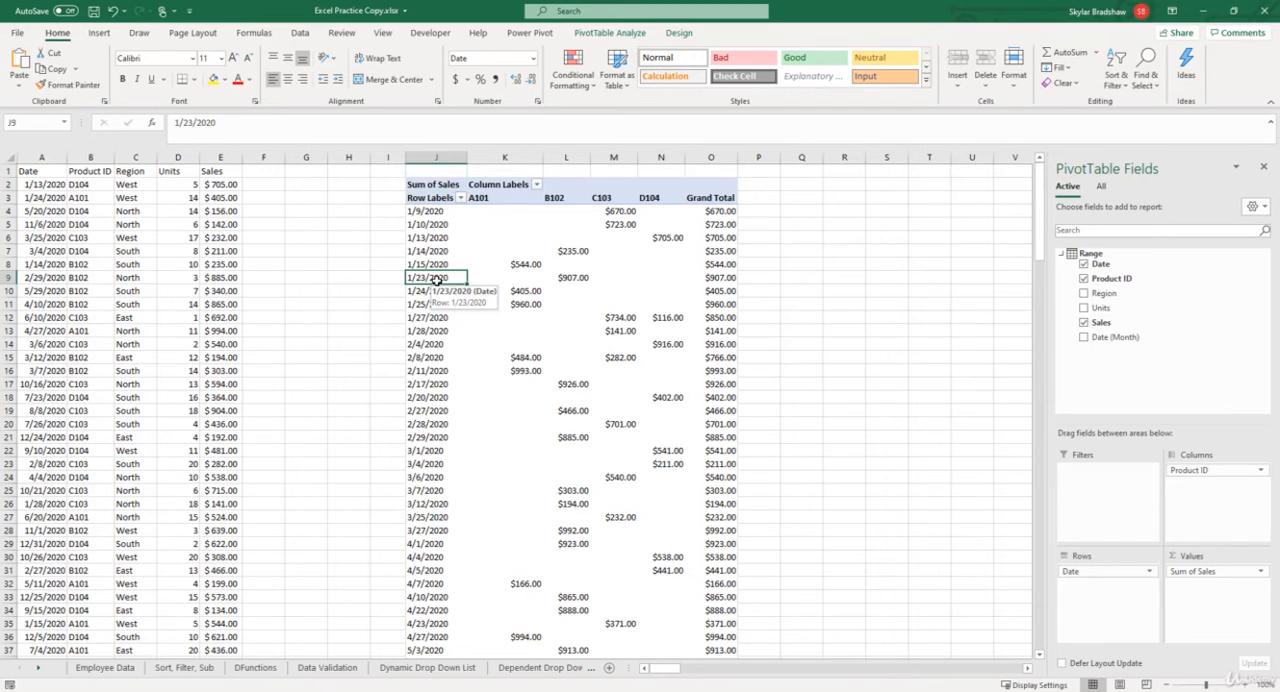
pyautogui.rightClick(436, 280)
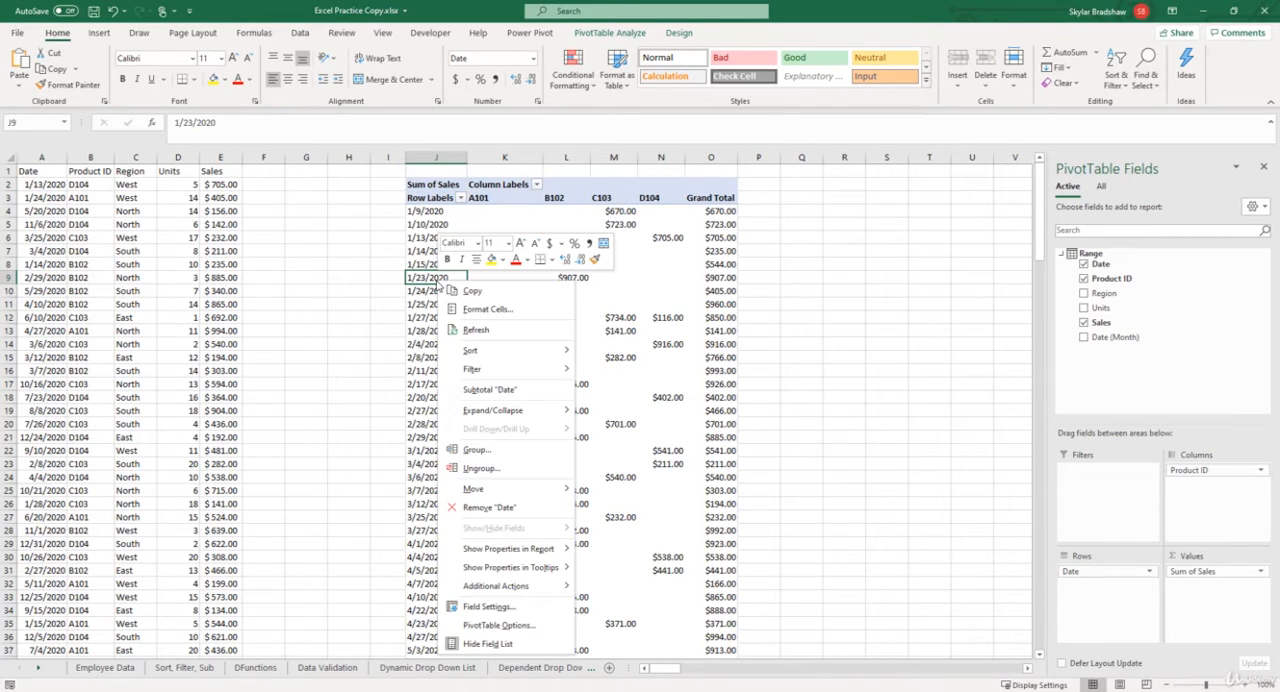
pyautogui.click(475, 450)
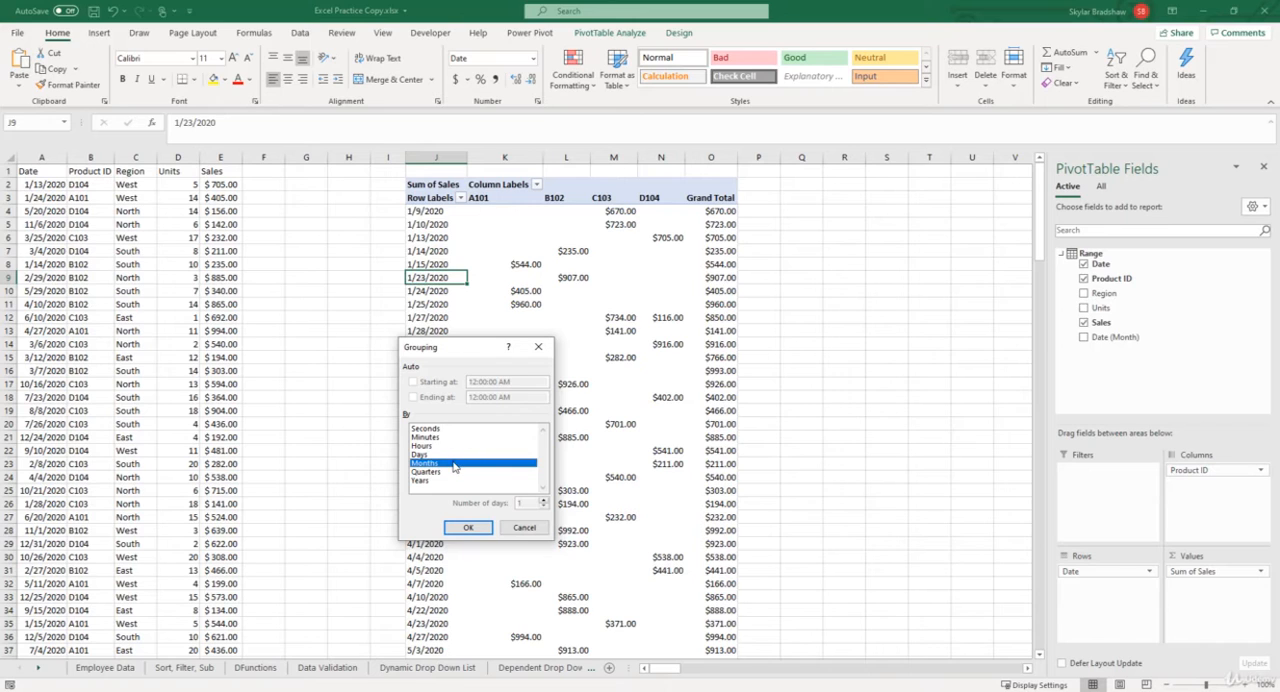
pyautogui.click(467, 527)
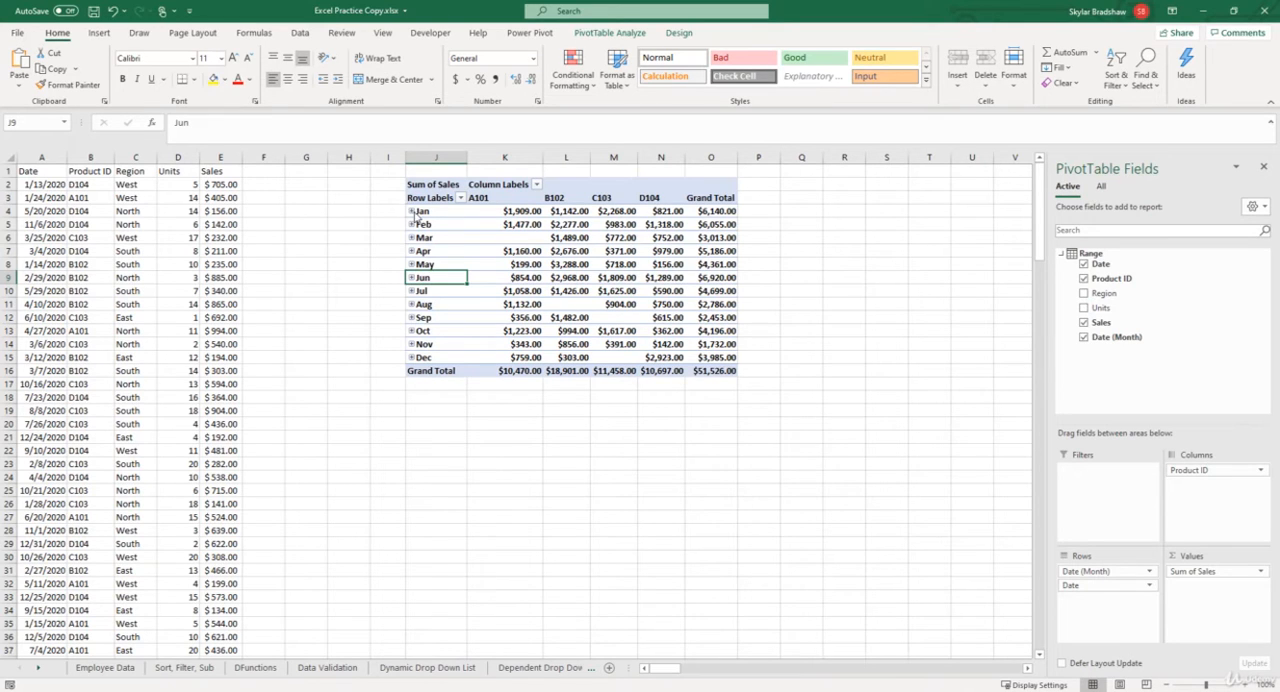
# Expand the Jan group to view its individual dates and collapse it again.
pyautogui.click(415, 213)
pyautogui.click(411, 212)
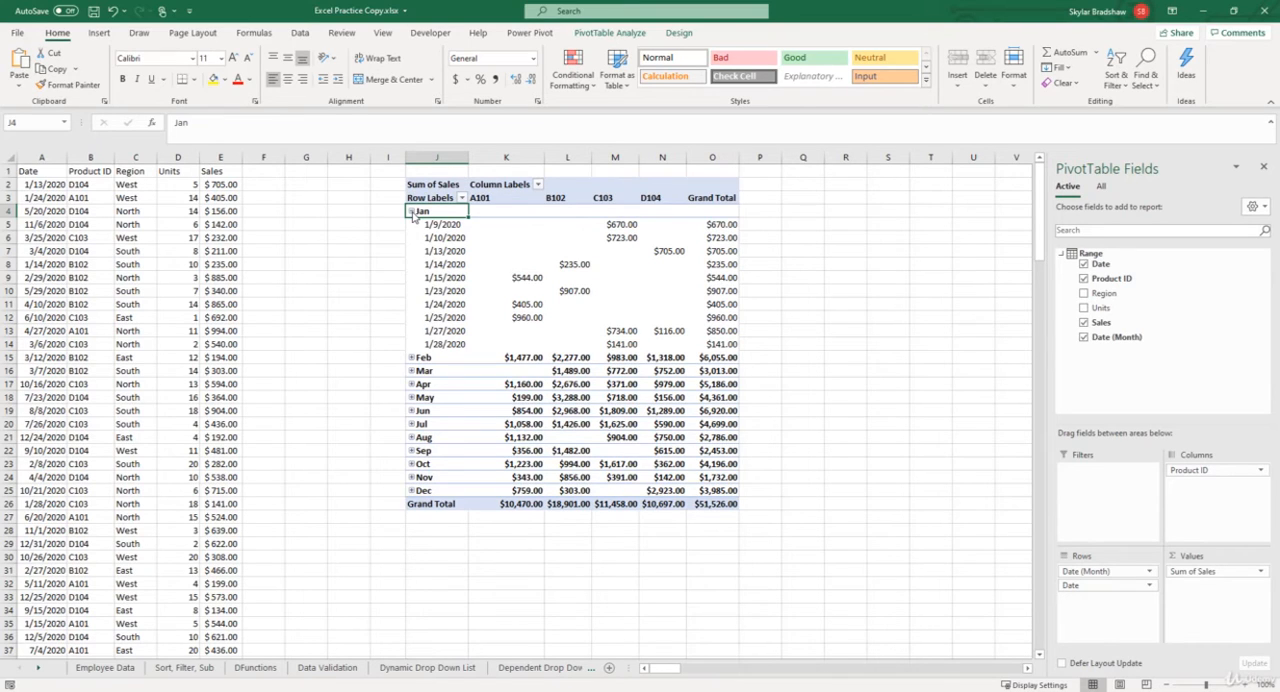
pyautogui.click(411, 212)
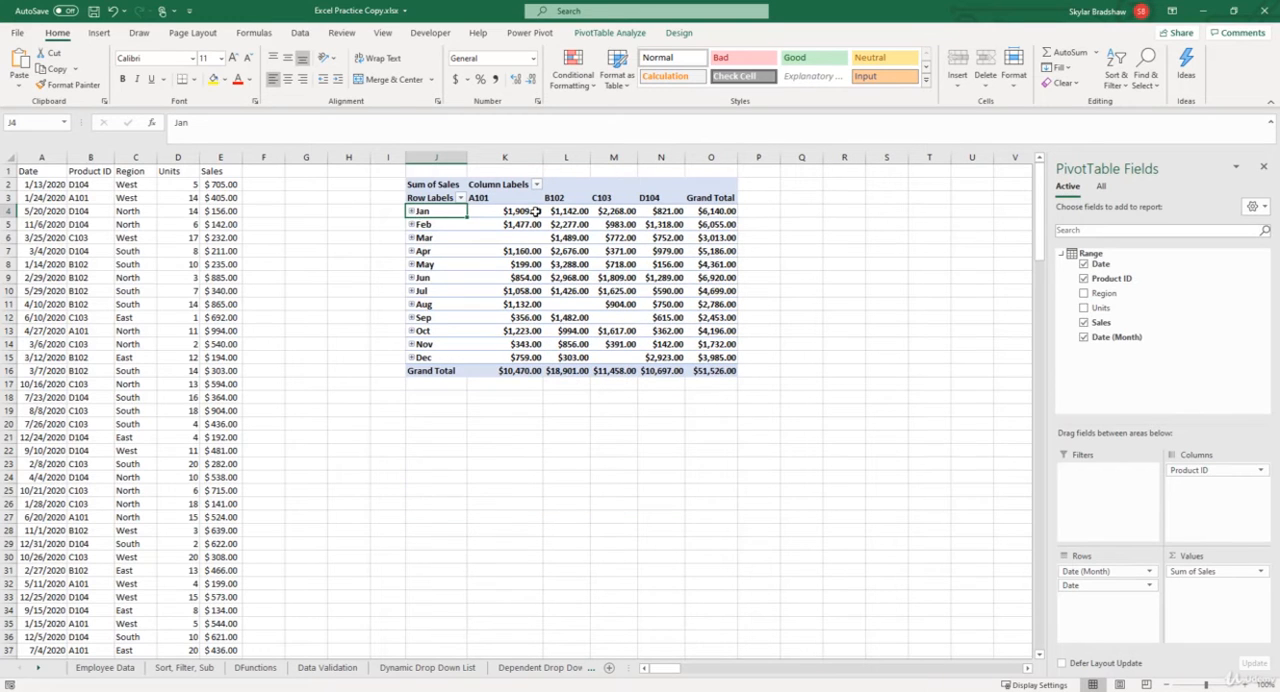
# Remove the Date field from the pivot table, keeping only Date (Month) in the rows.
pyautogui.click(1085, 266)
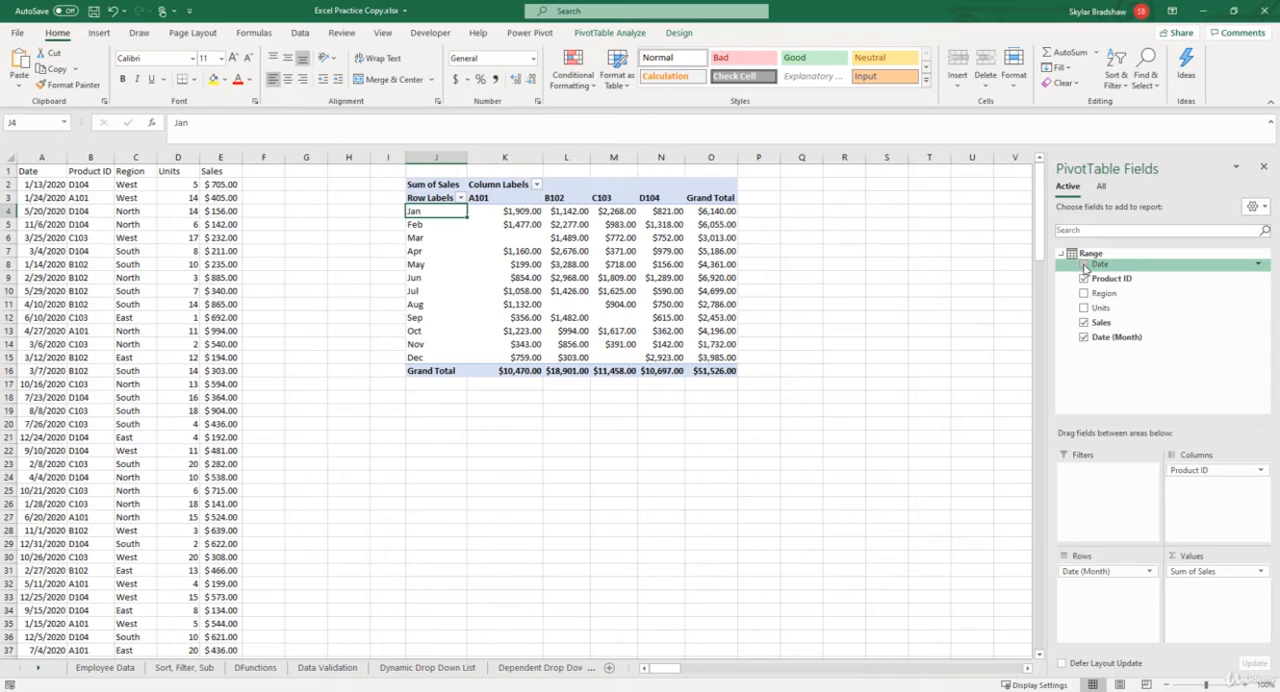
pyautogui.moveTo(1093, 341); pyautogui.dragTo(1104, 590)
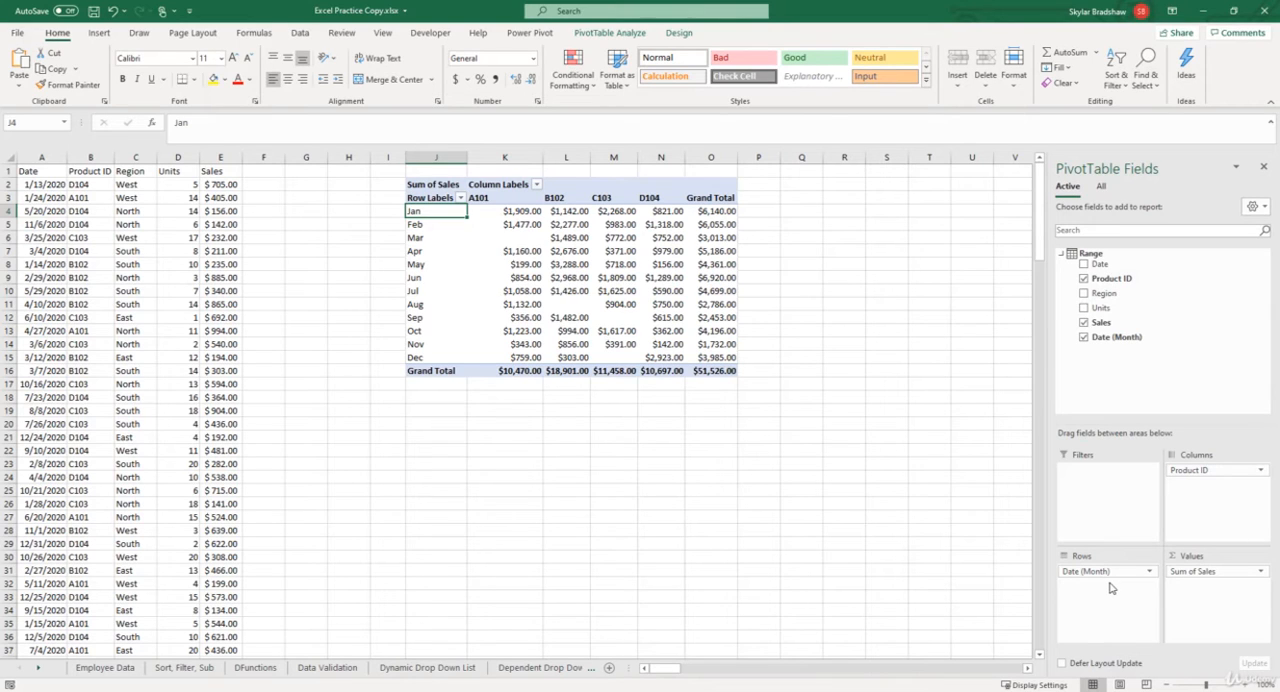
# Regroup the month row labels by Quarters only, with Months deselected.
pyautogui.click(428, 238)
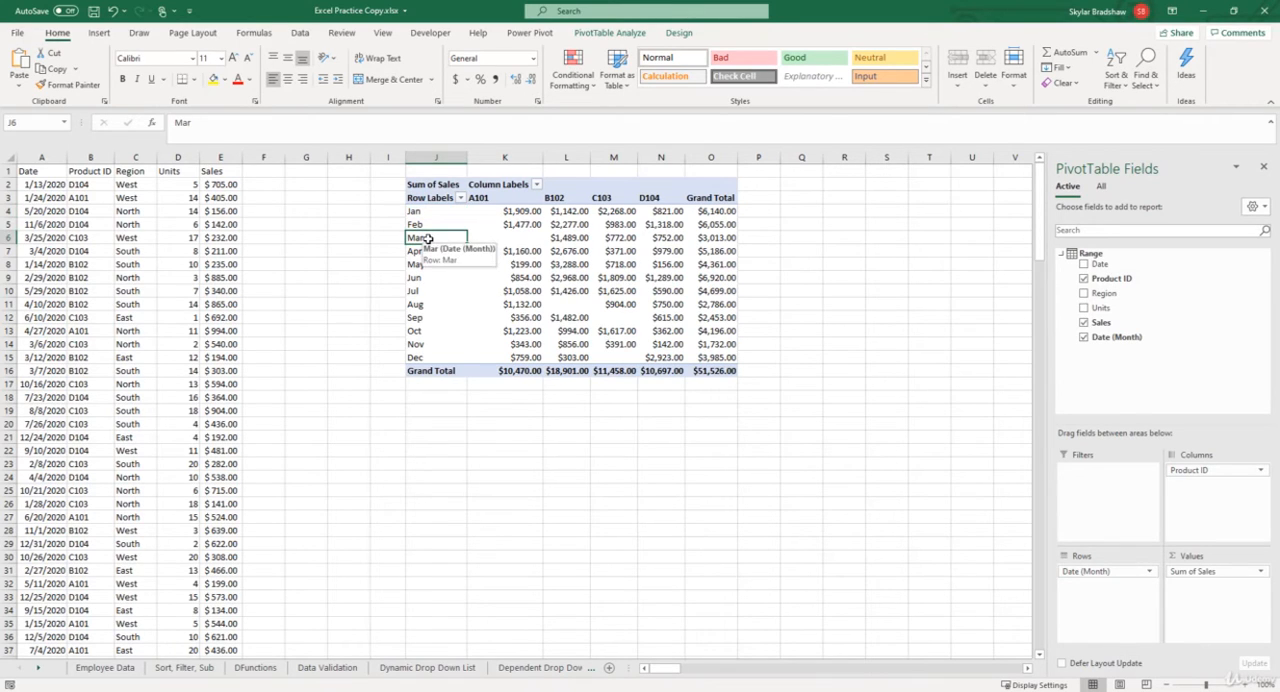
pyautogui.rightClick(428, 238)
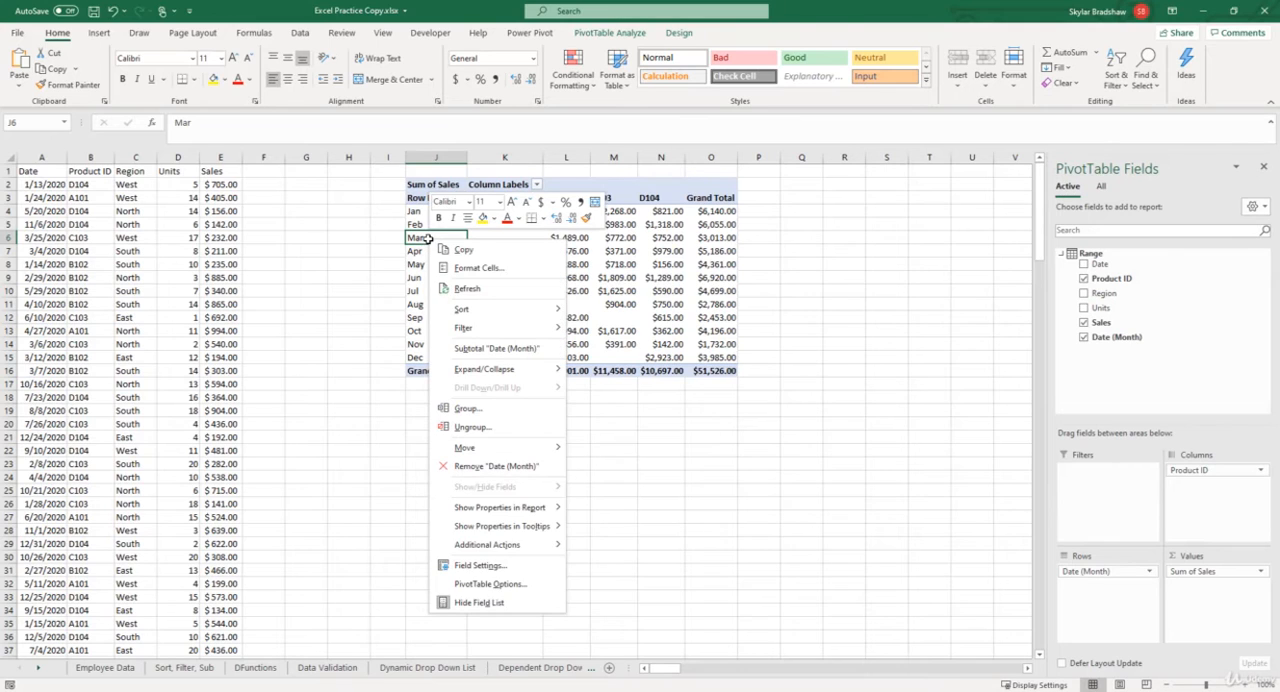
pyautogui.click(466, 408)
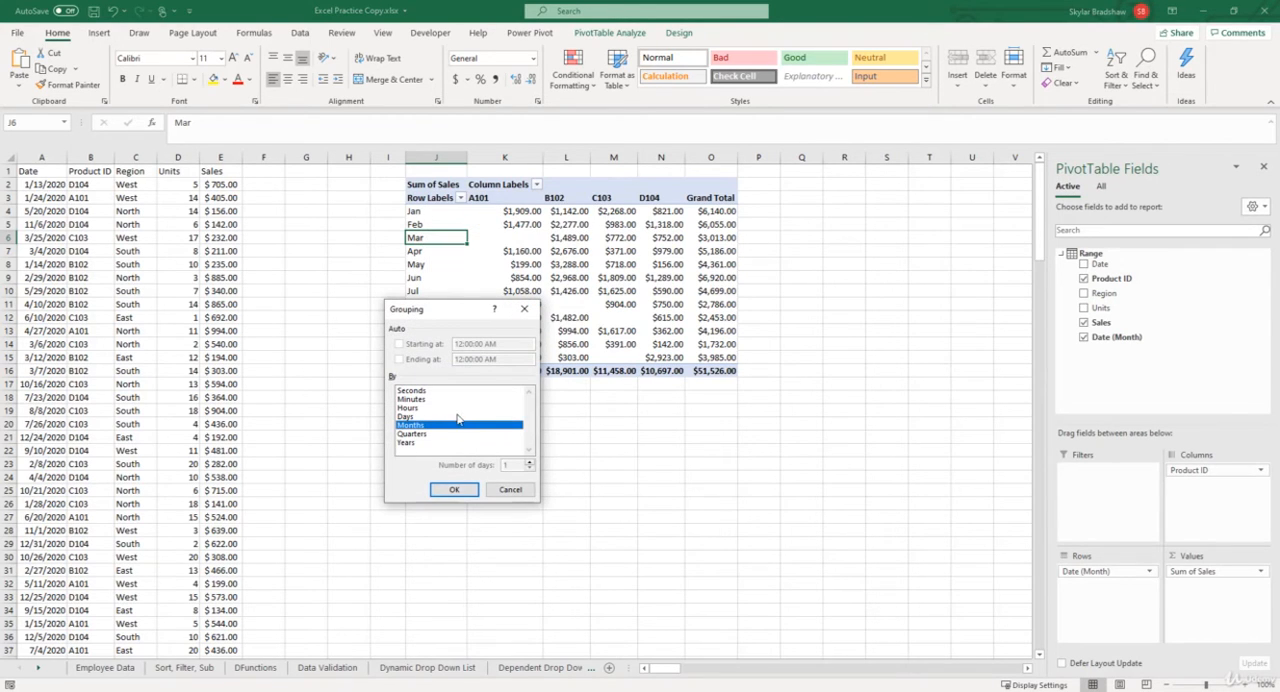
pyautogui.click(423, 434)
pyautogui.click(422, 426)
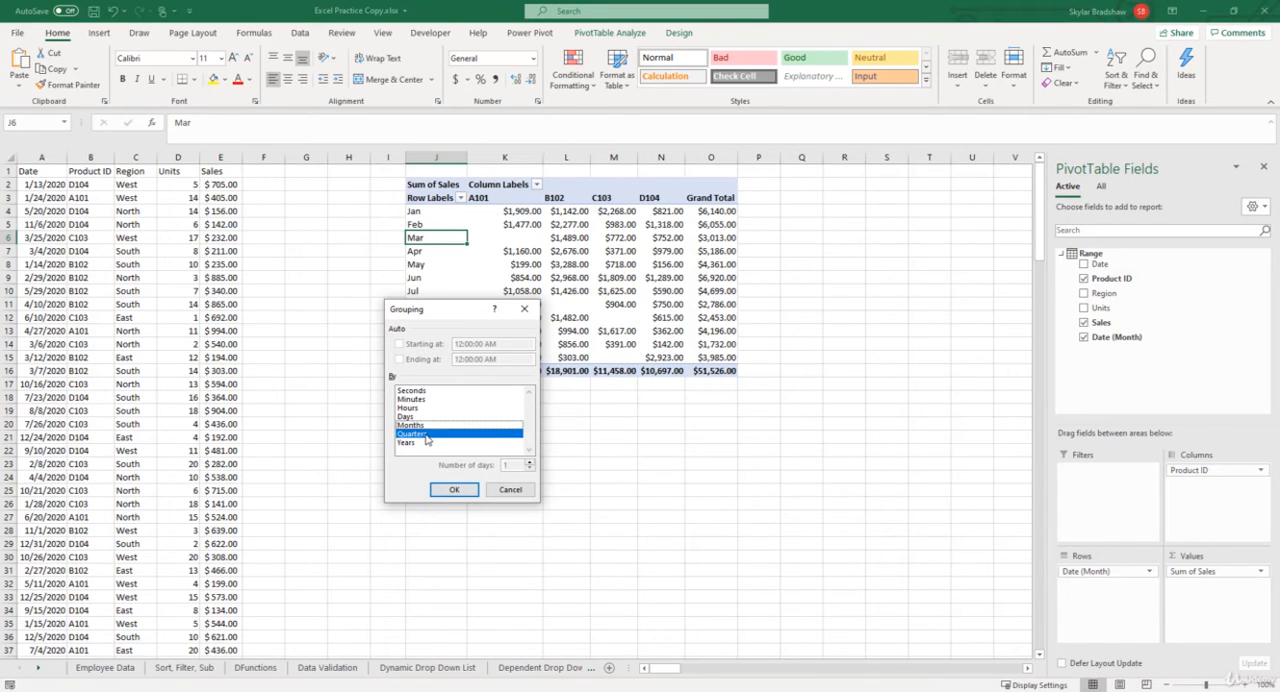
pyautogui.click(454, 489)
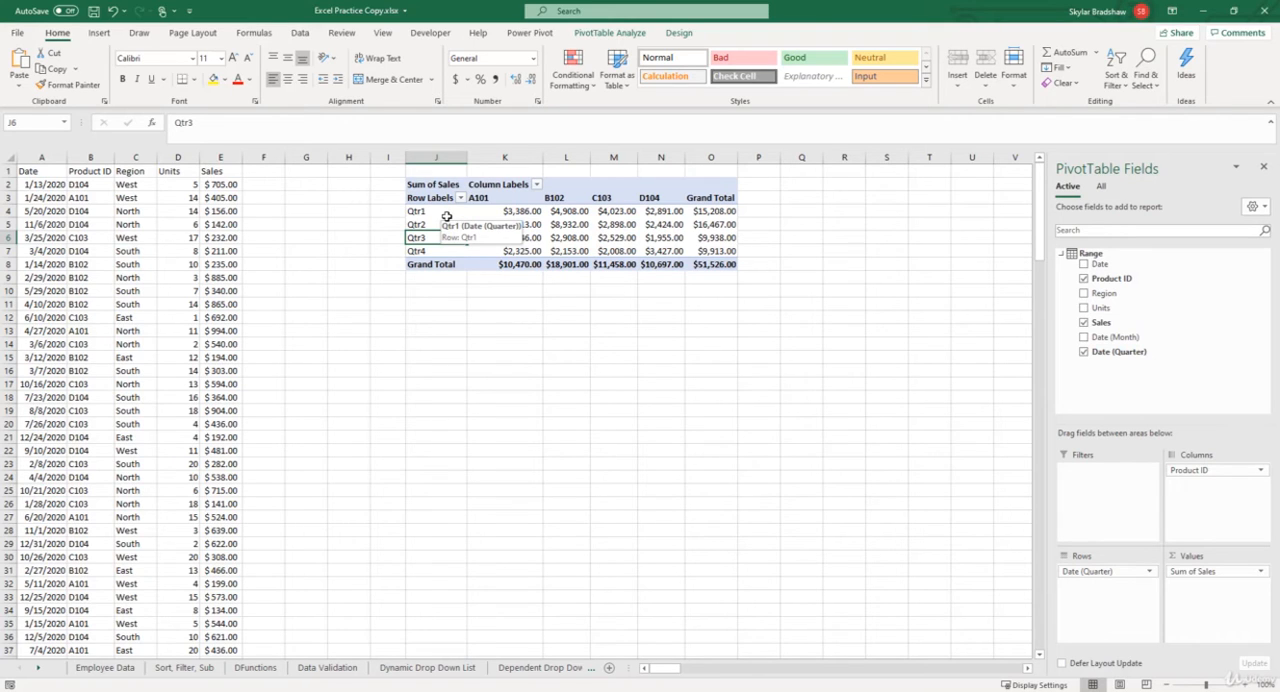
# Replace Date (Quarter) with Date (Month) as the pivot table's row field.
pyautogui.click(1083, 353)
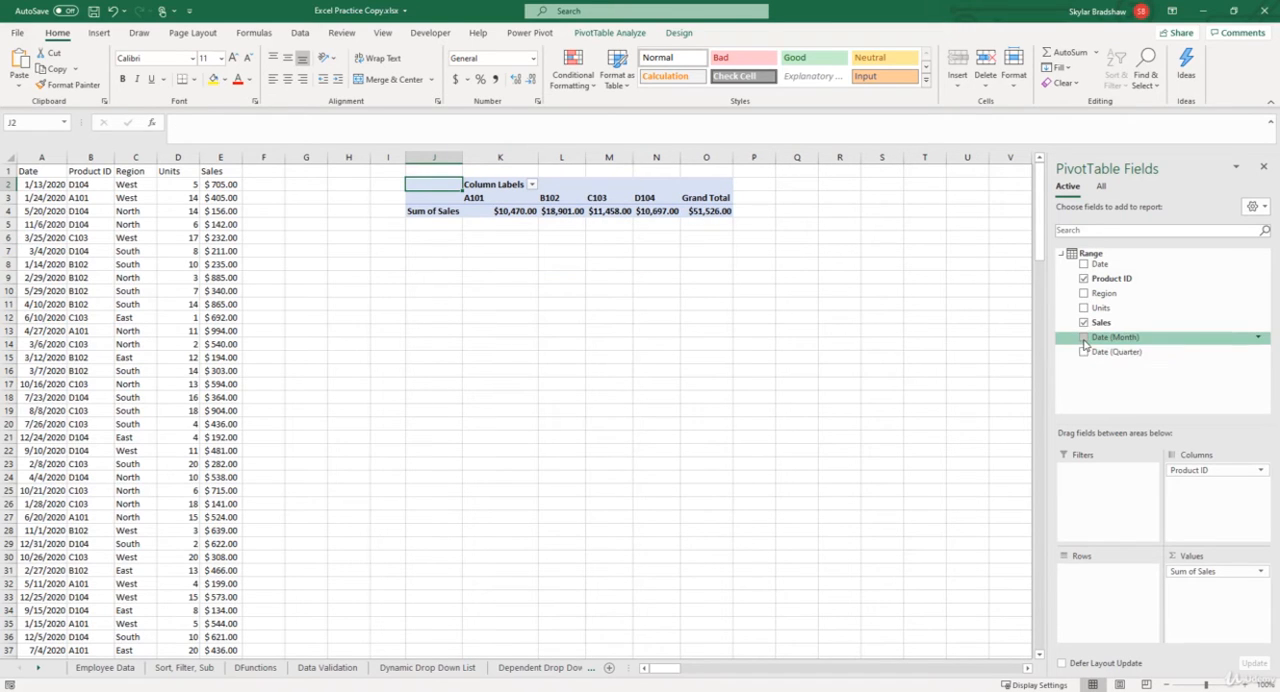
pyautogui.click(1084, 338)
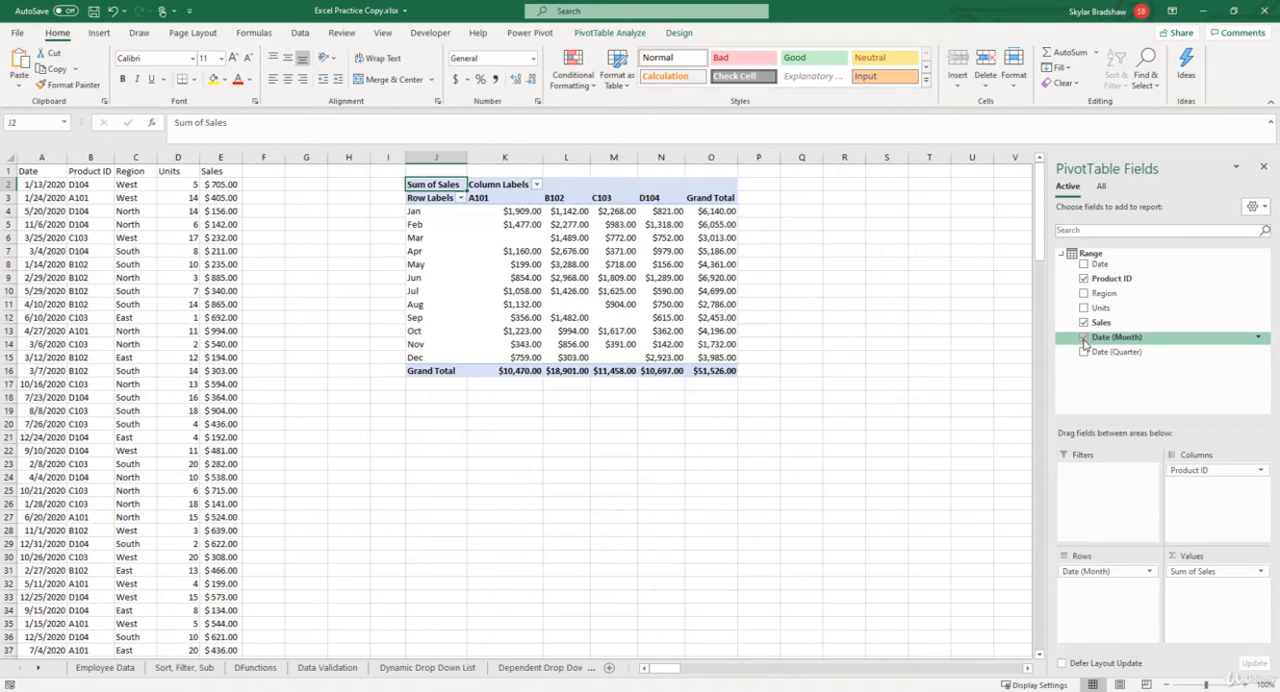
# Filter the pivot table's row labels to only Jan, Feb and Mar.
pyautogui.click(459, 198)
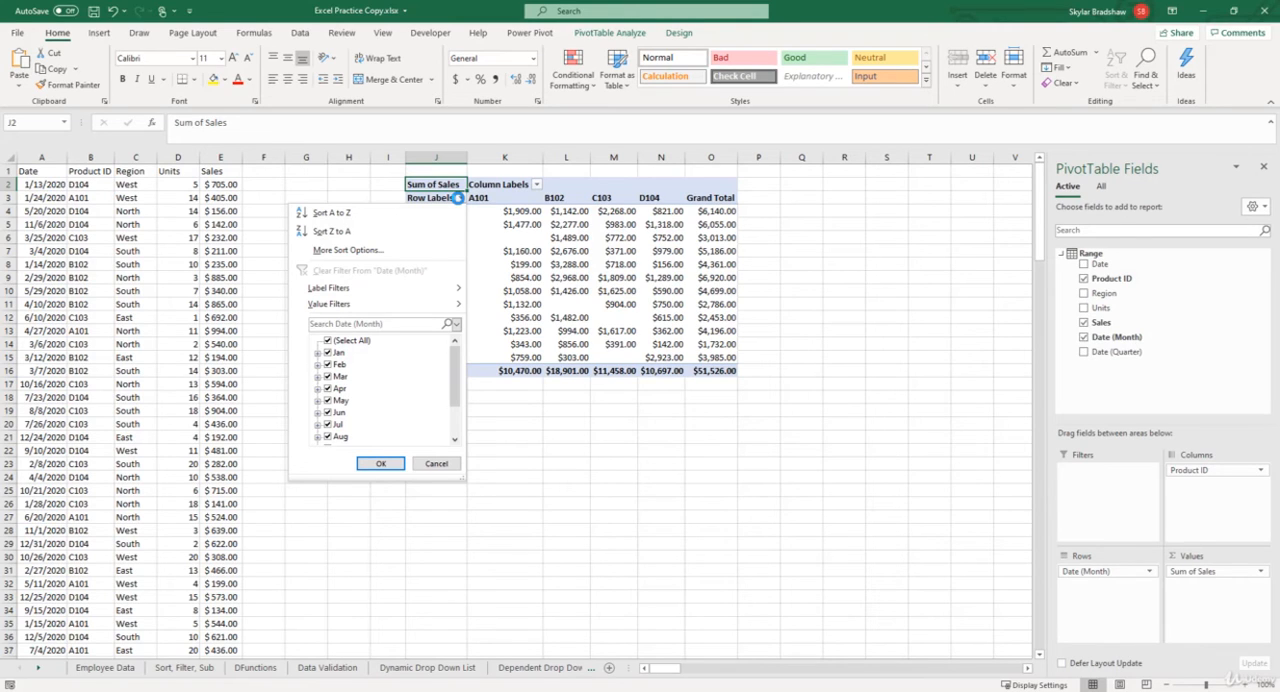
pyautogui.click(328, 342)
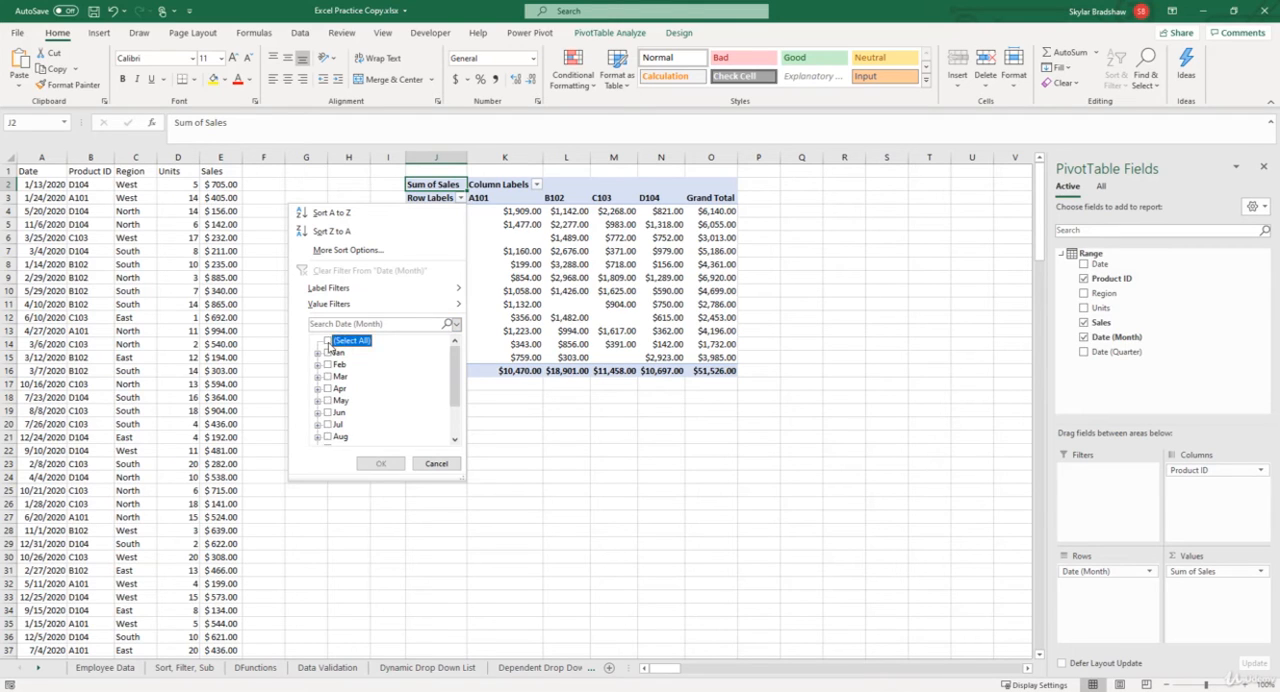
pyautogui.click(328, 353)
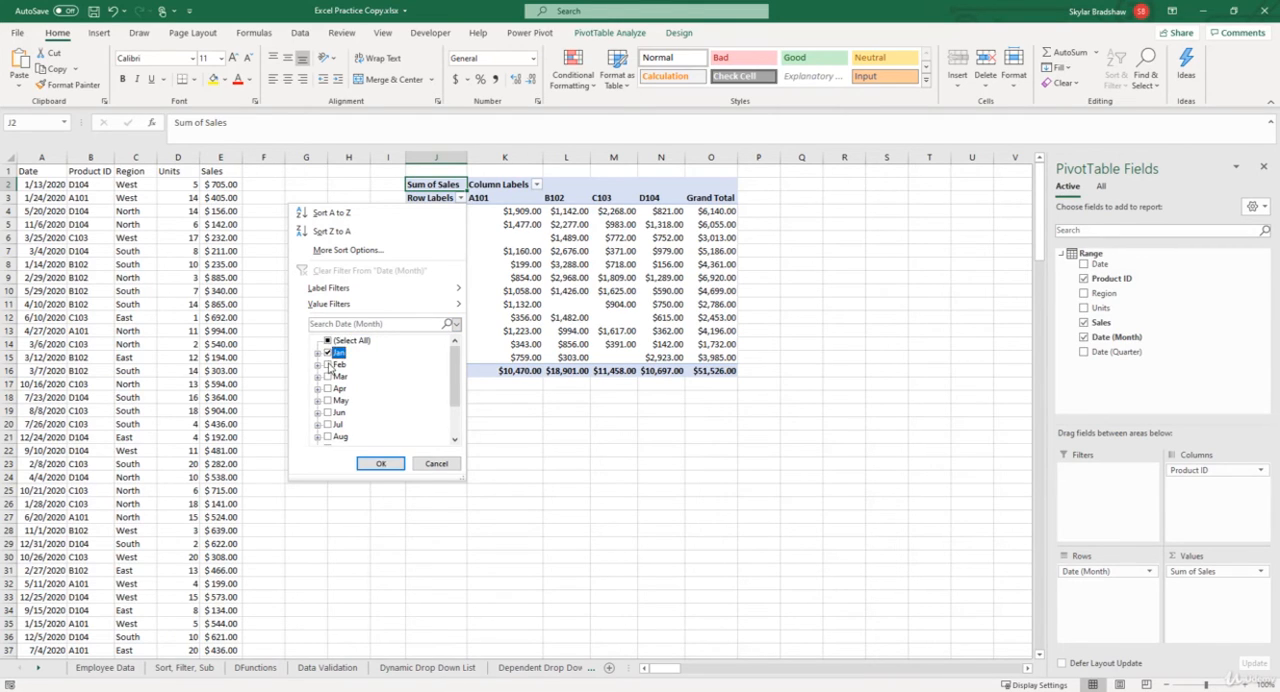
pyautogui.click(328, 365)
pyautogui.click(328, 377)
pyautogui.click(377, 463)
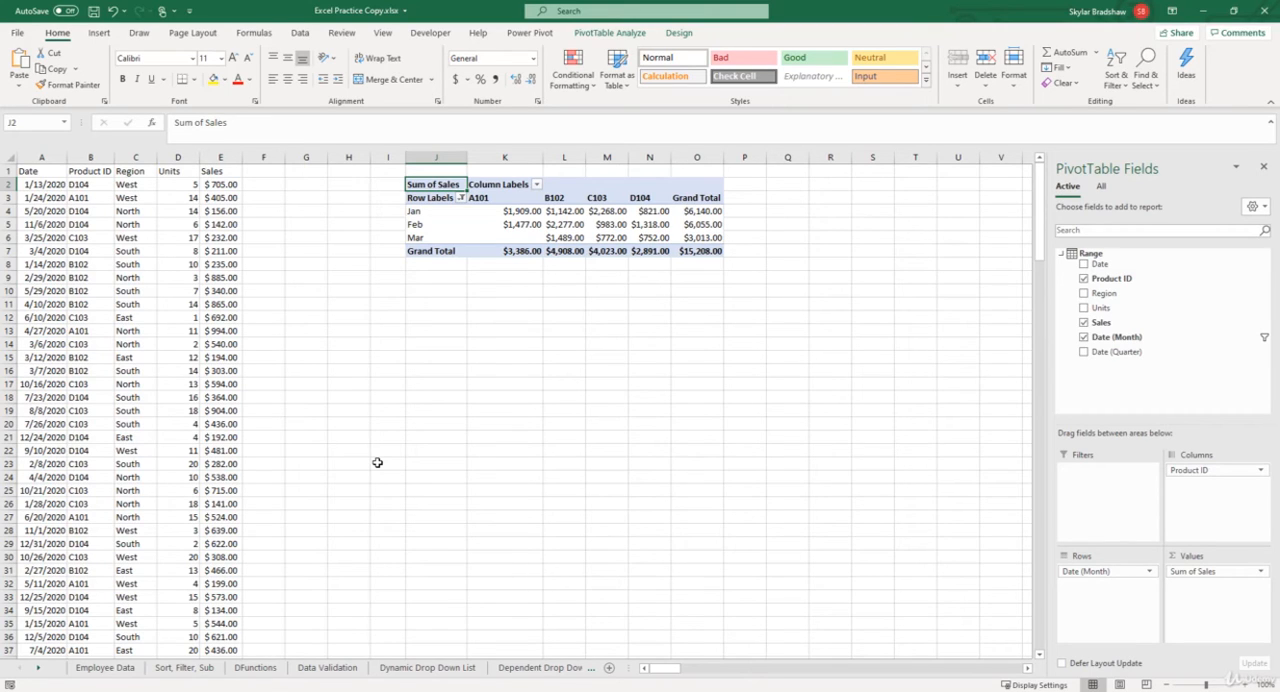
# Clear the filter from the Date (Month) row labels.
pyautogui.click(459, 198)
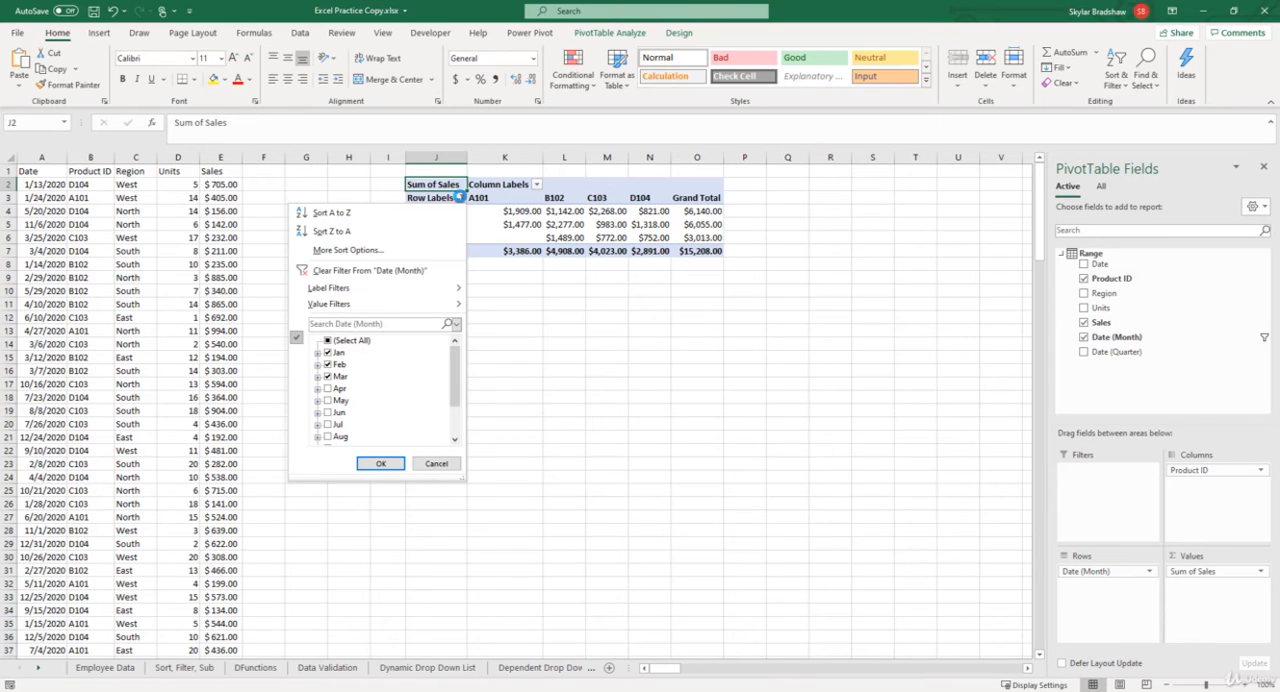
pyautogui.click(397, 271)
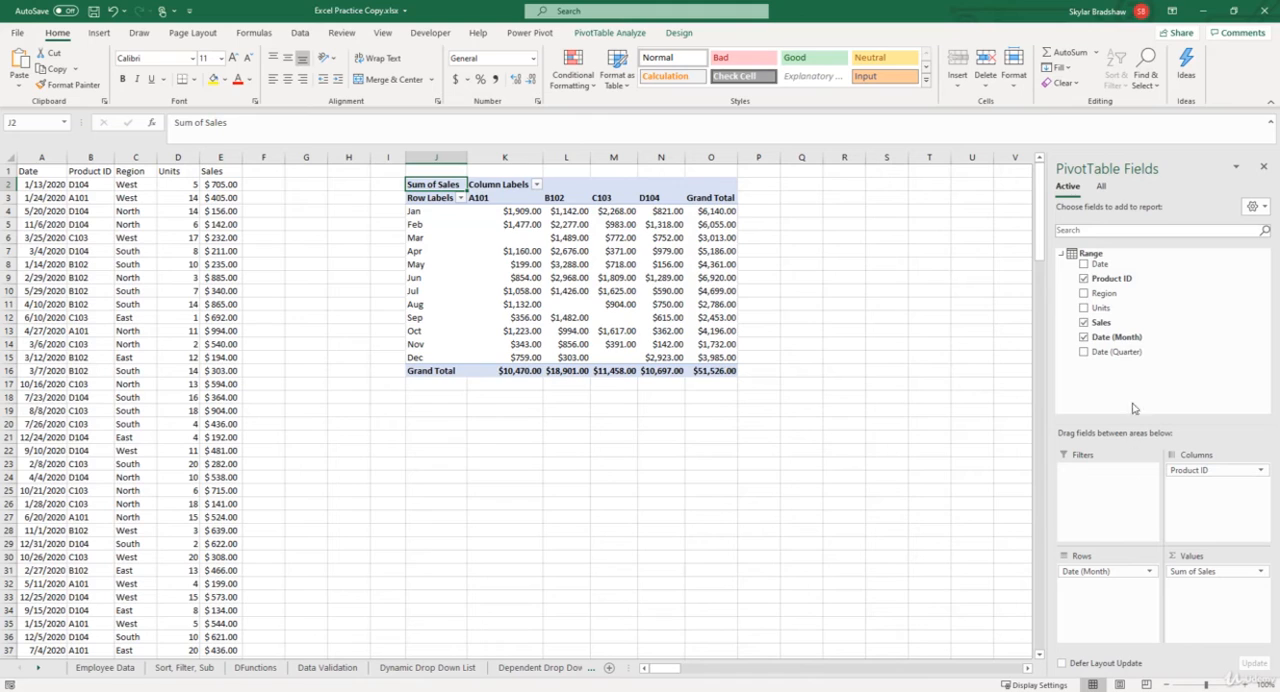
# Make Date (Month) the report filter of the pivot table and place the Date field in the rows.
pyautogui.moveTo(1127, 345); pyautogui.dragTo(1102, 480)
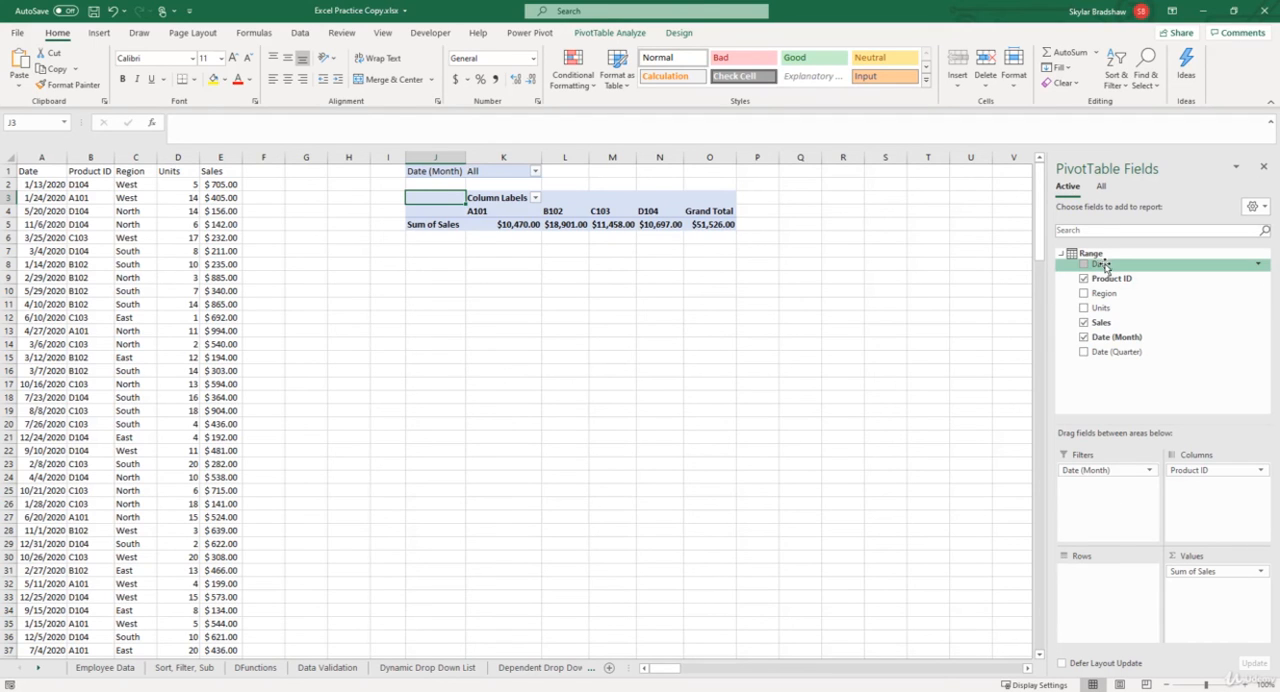
pyautogui.moveTo(1104, 266); pyautogui.dragTo(1107, 587)
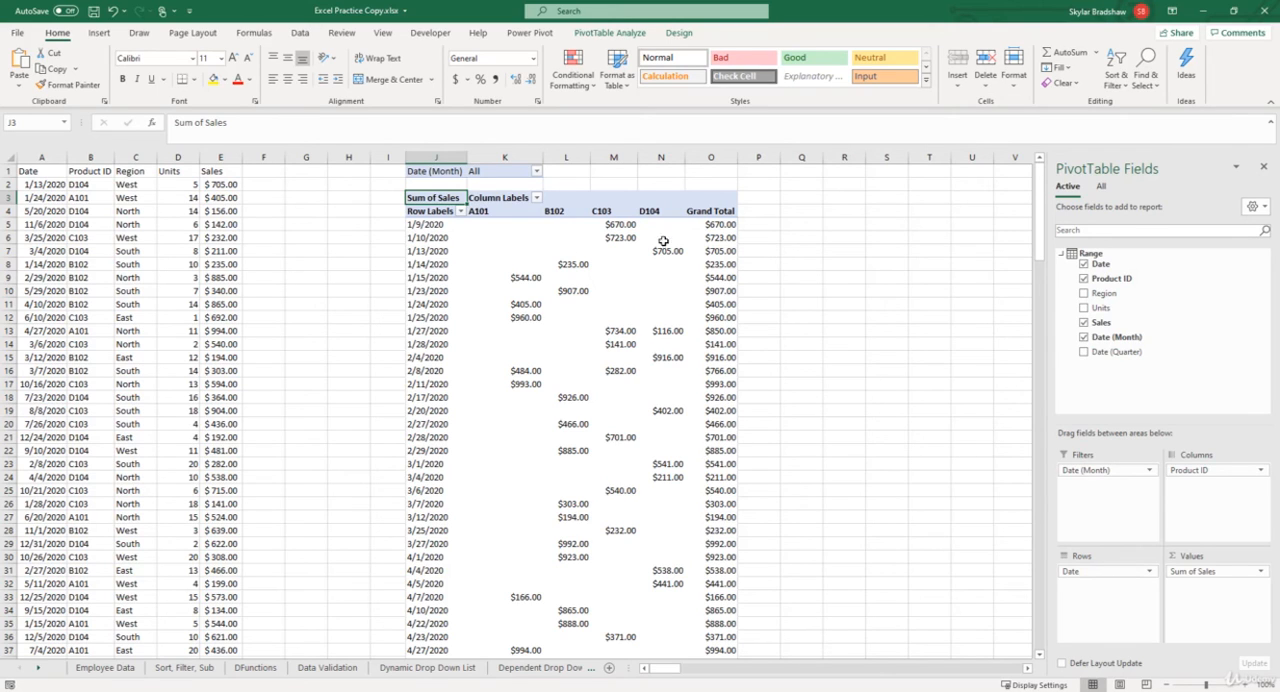
# Set the Date (Month) report filter to only Apr, May and Jun.
pyautogui.click(537, 171)
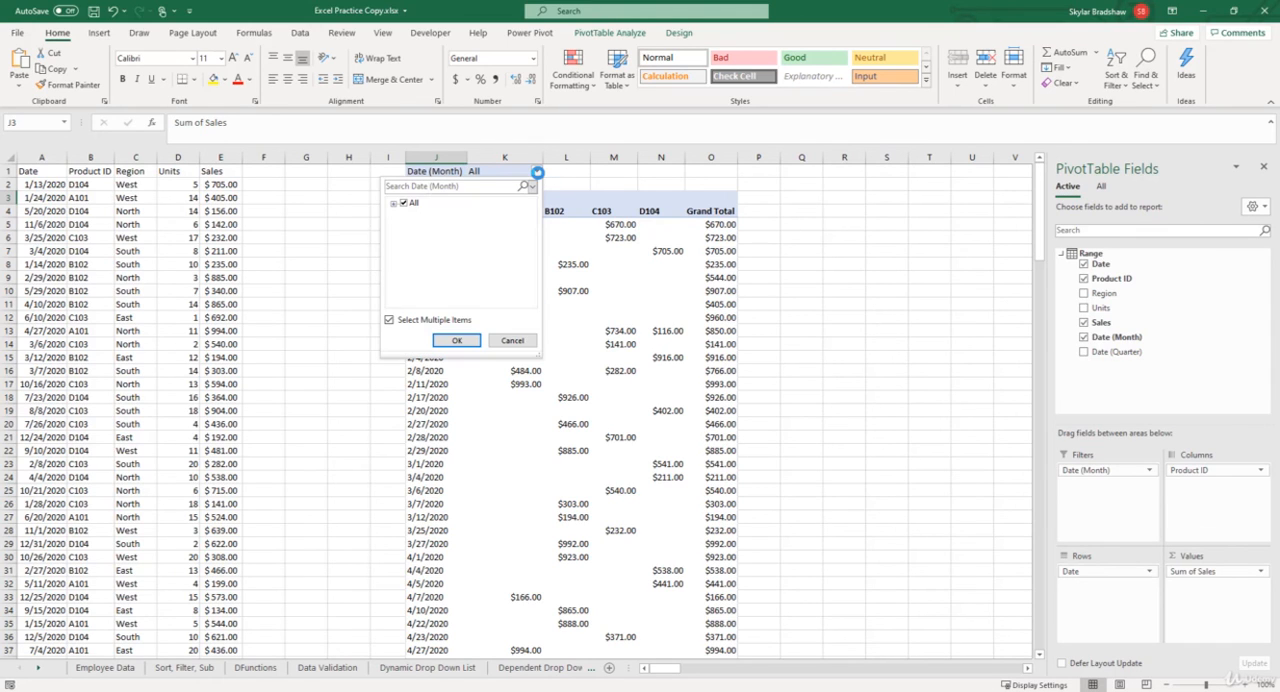
pyautogui.click(393, 204)
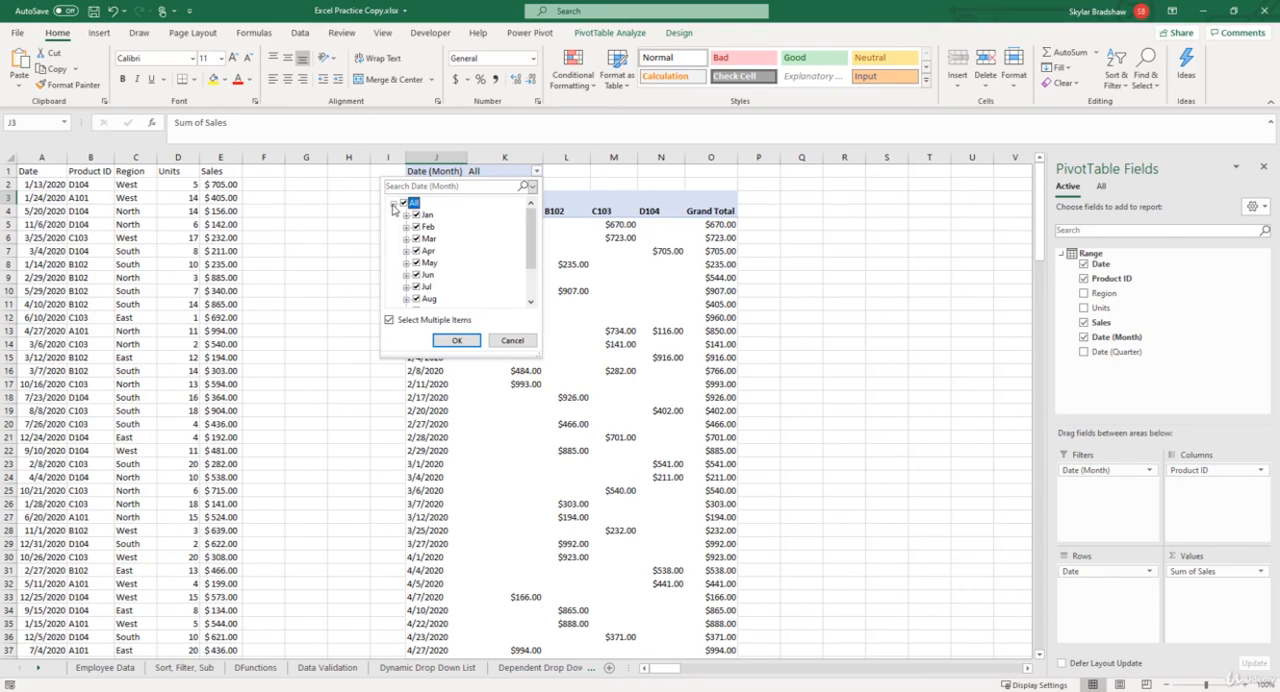
pyautogui.click(404, 206)
pyautogui.click(416, 250)
pyautogui.click(416, 262)
pyautogui.click(417, 274)
pyautogui.click(456, 340)
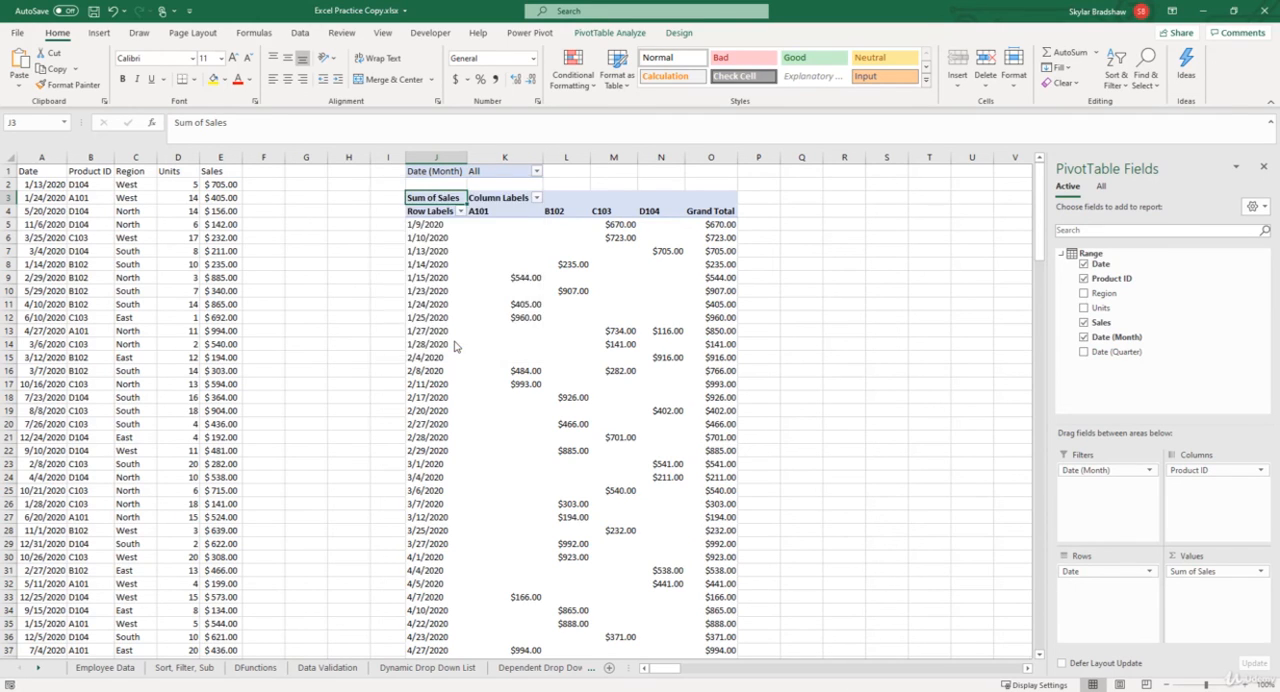